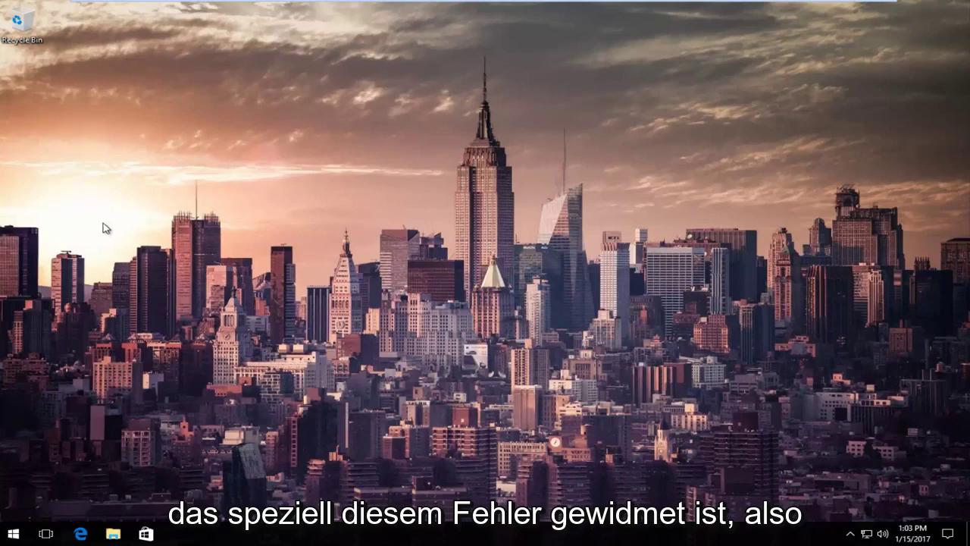
Launch Command Prompt (Admin) from the Win+X menu and approve the User Account Control prompt.
right_click(17, 538)
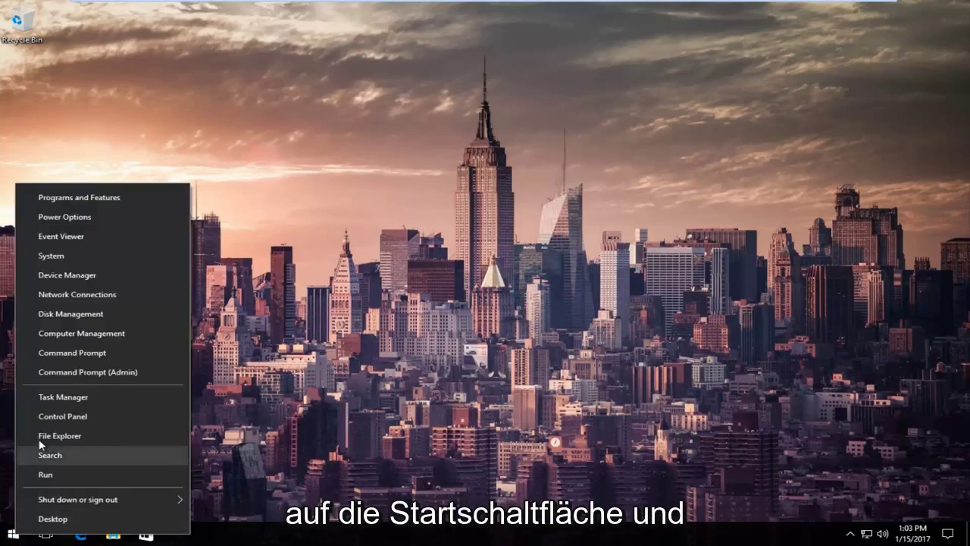
left_click(92, 372)
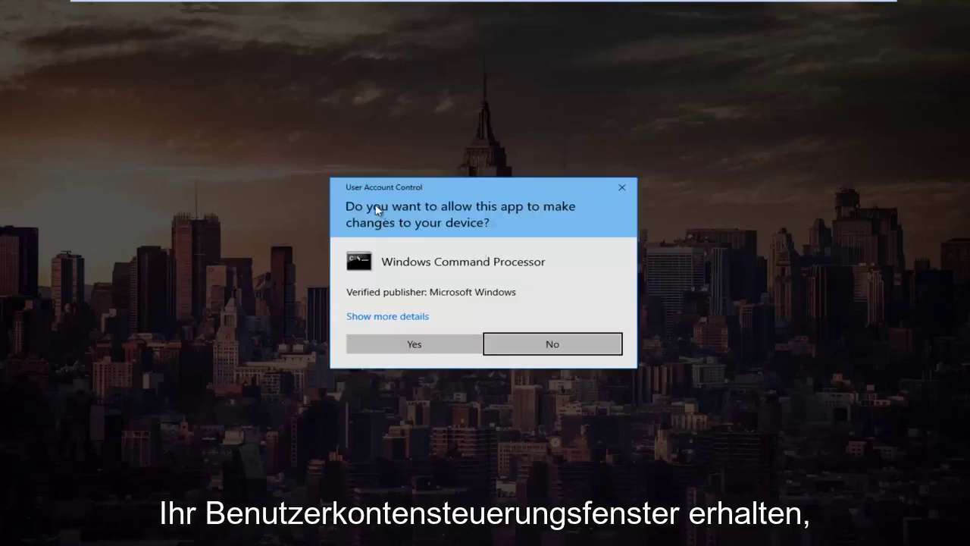
left_click(403, 348)
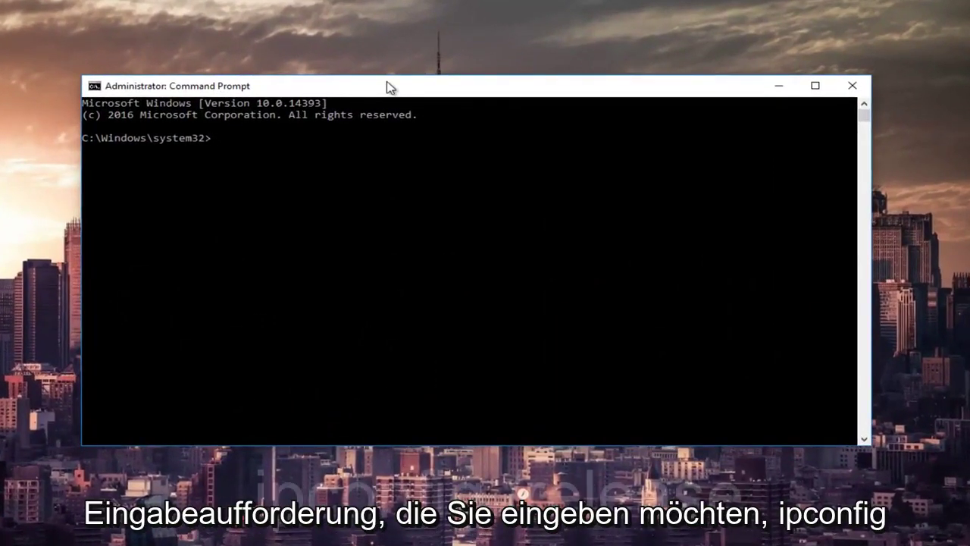
Run ipconfig /release, then ipconfig /all to show every adapter's full configuration.
type("ipconfig")
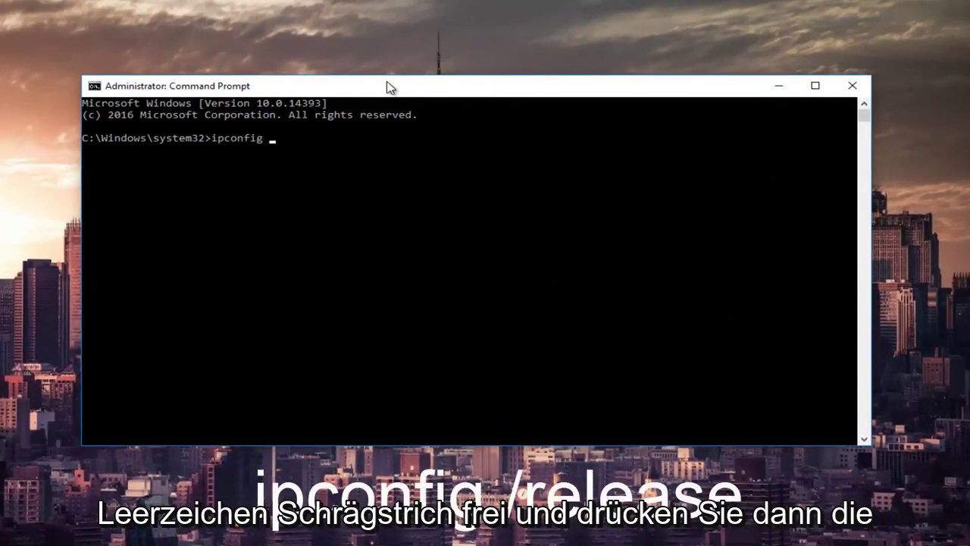
type(" /rel")
type("ease")
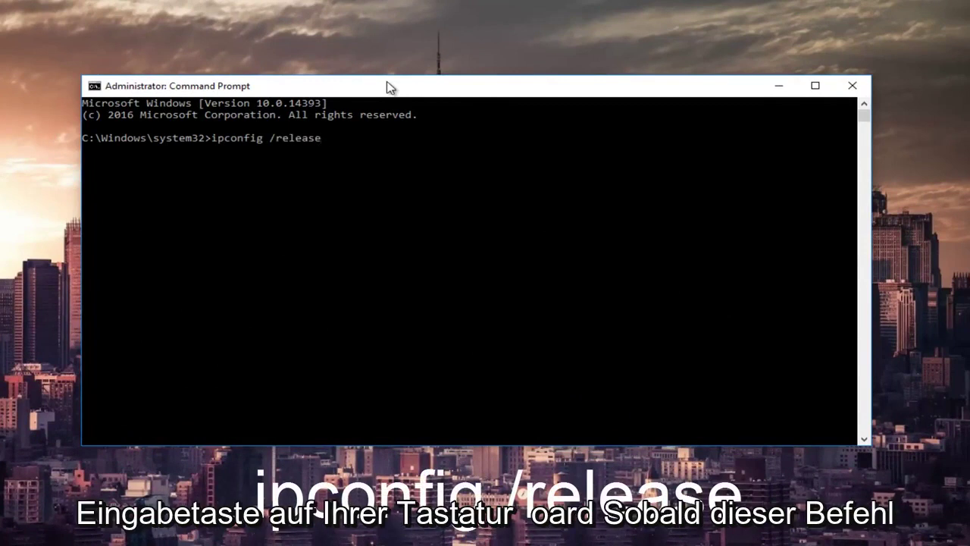
key("Return")
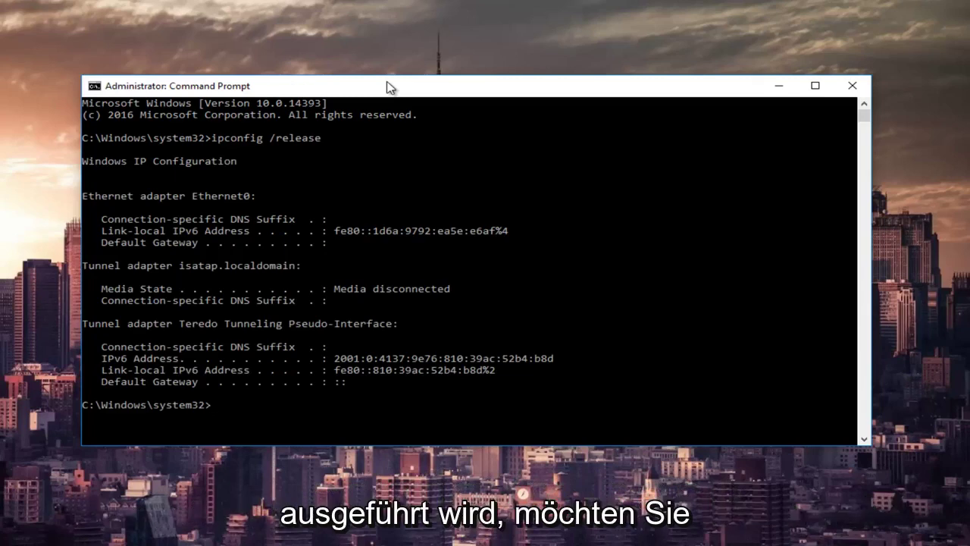
type("ipconfig /")
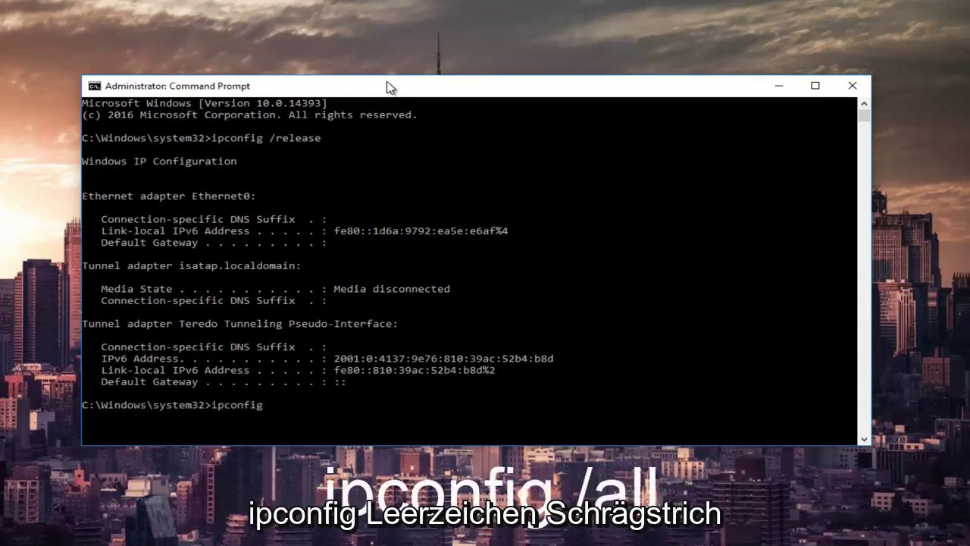
type("a")
type("ll")
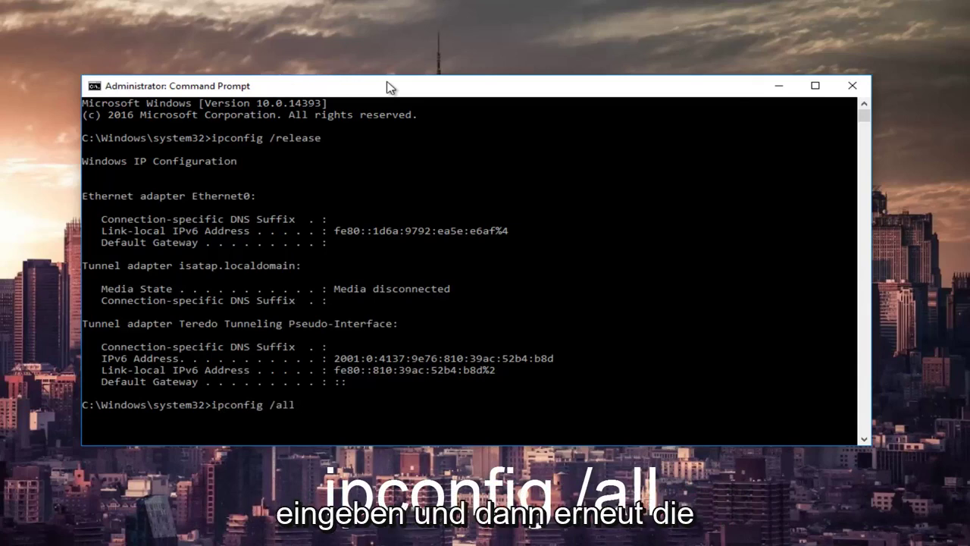
key("Return")
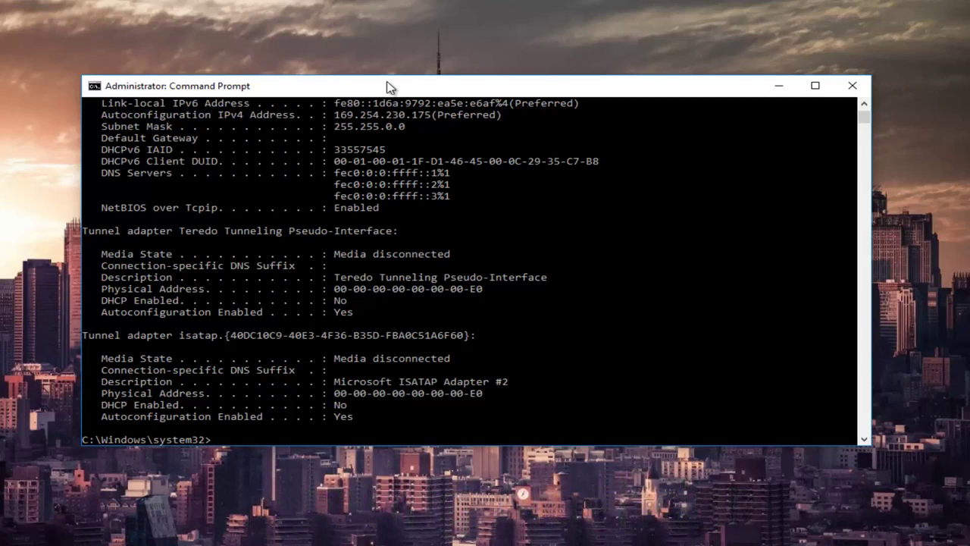
Run ipconfig /renew so Ethernet0 gets 192.168.76.128, then enter netsh int ip set dns.
type("ipconf")
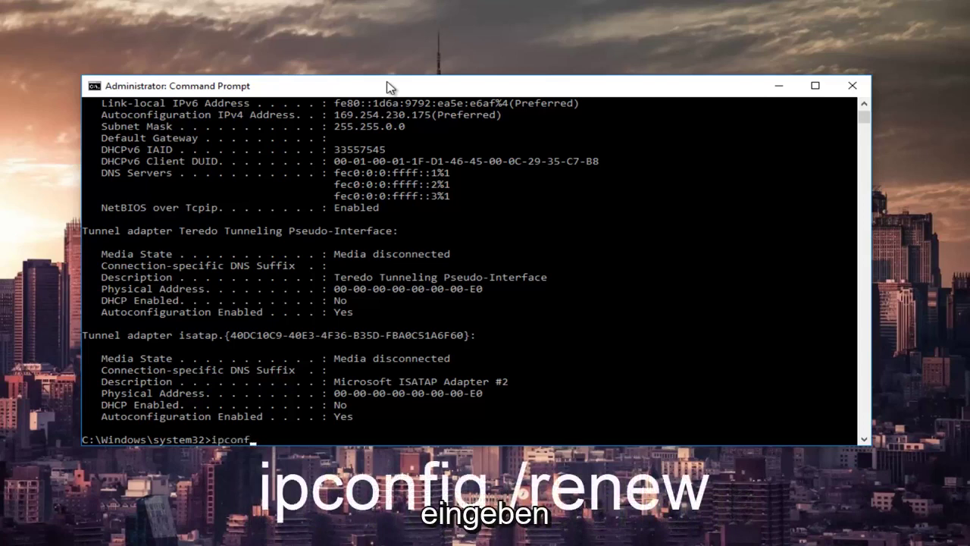
type("ig /")
type("renew")
key("Return")
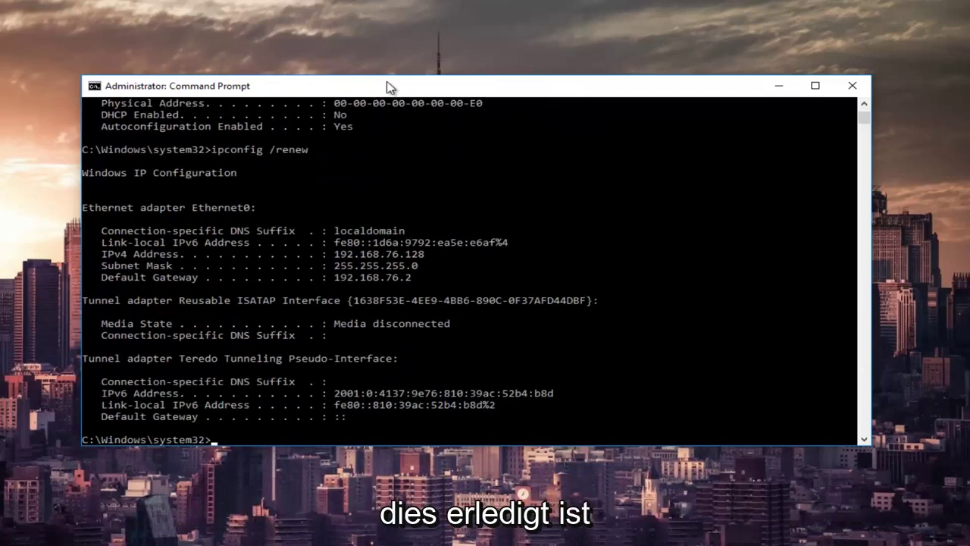
type("nets")
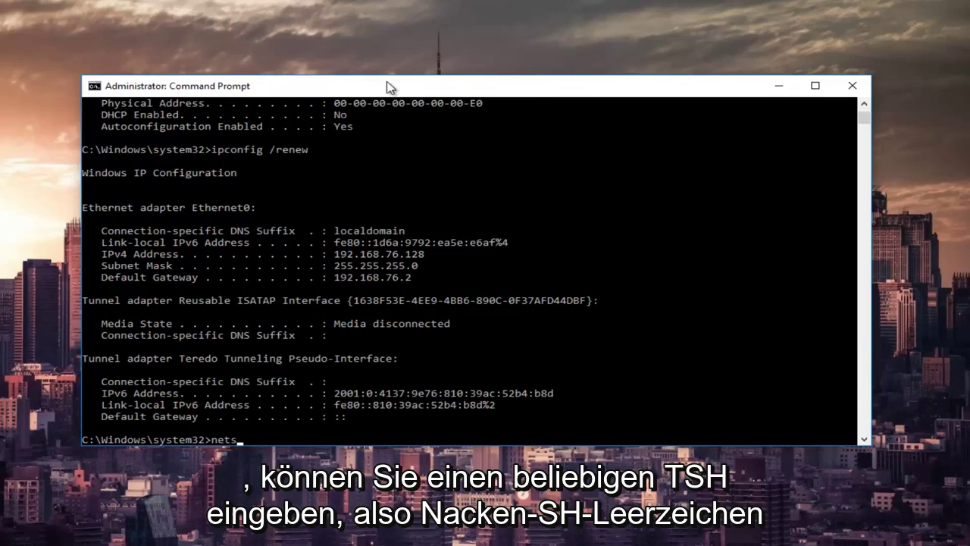
type("h")
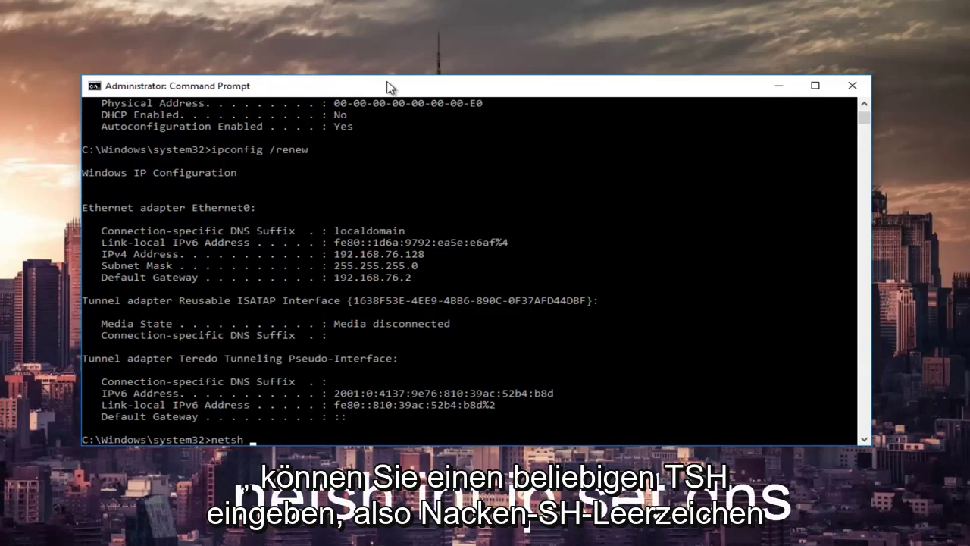
type(" int")
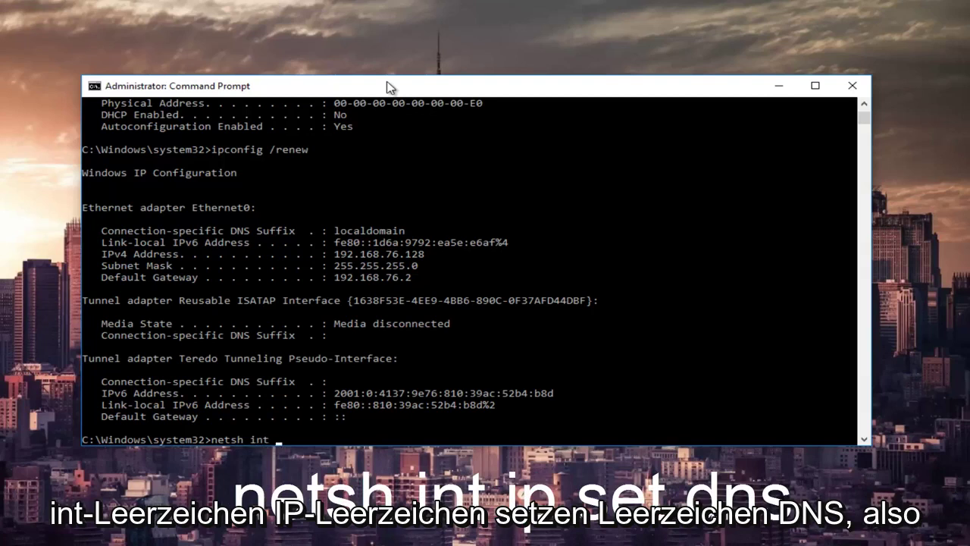
type(" ip ")
type("set d")
type("ns")
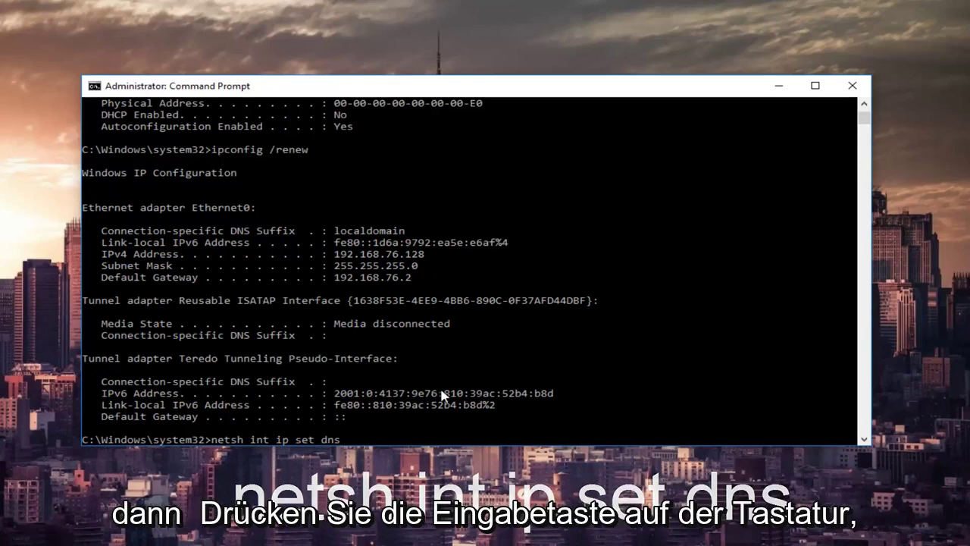
Run netsh int ip set dns and netsh winsock reset, then close Command Prompt.
key("Return")
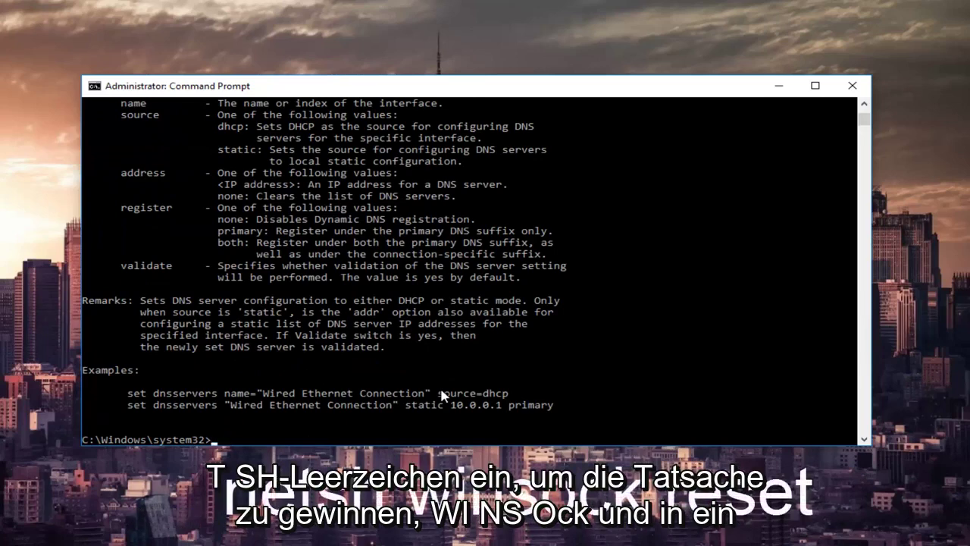
type("netsh")
type(" winsock ")
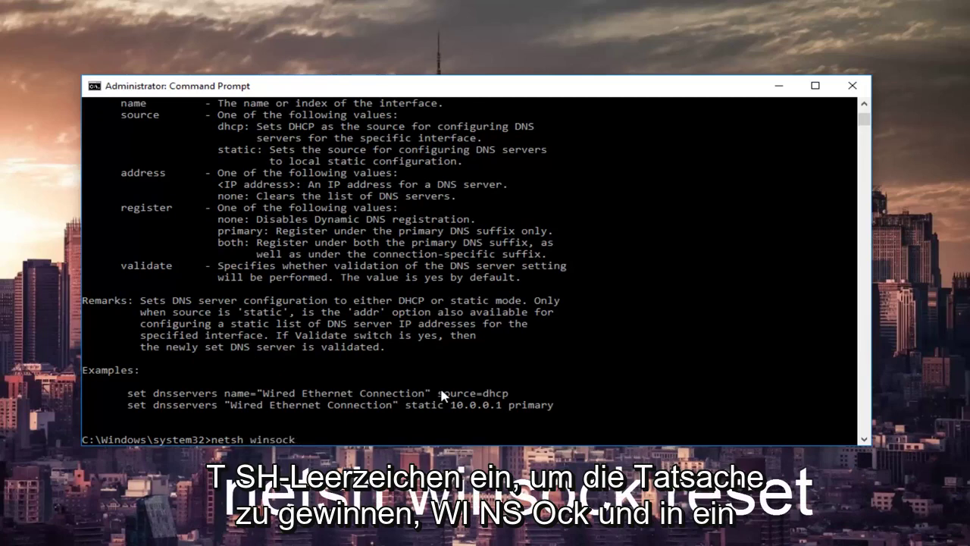
type("r")
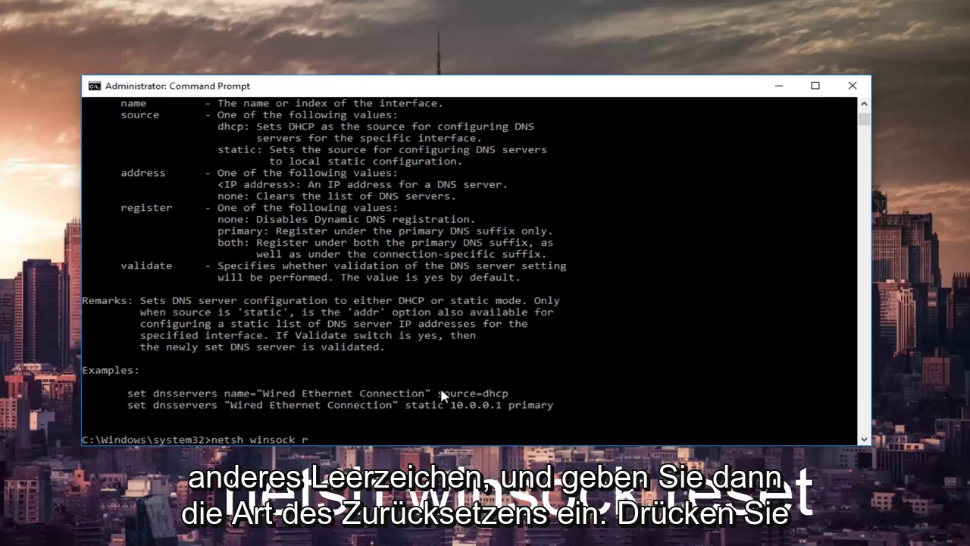
type("eset")
key("Return")
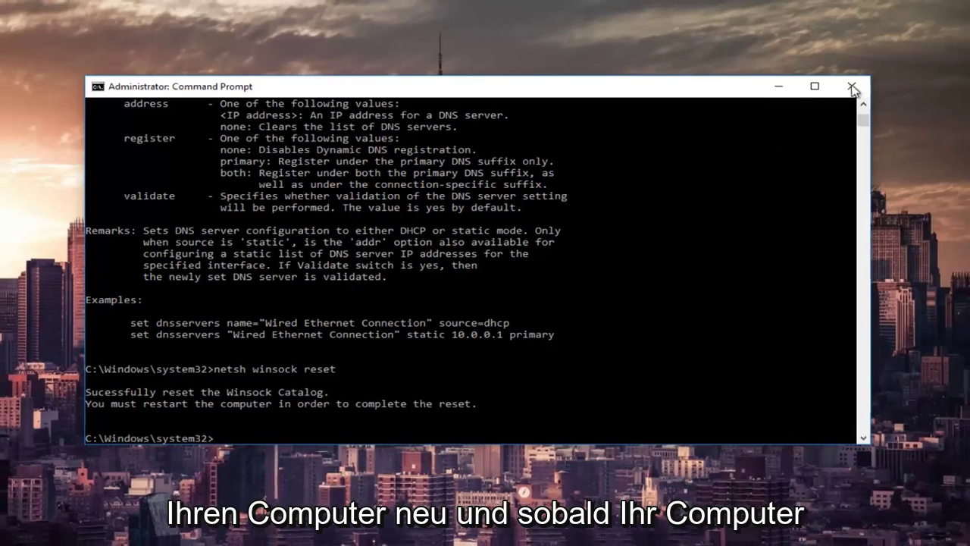
left_click(853, 88)
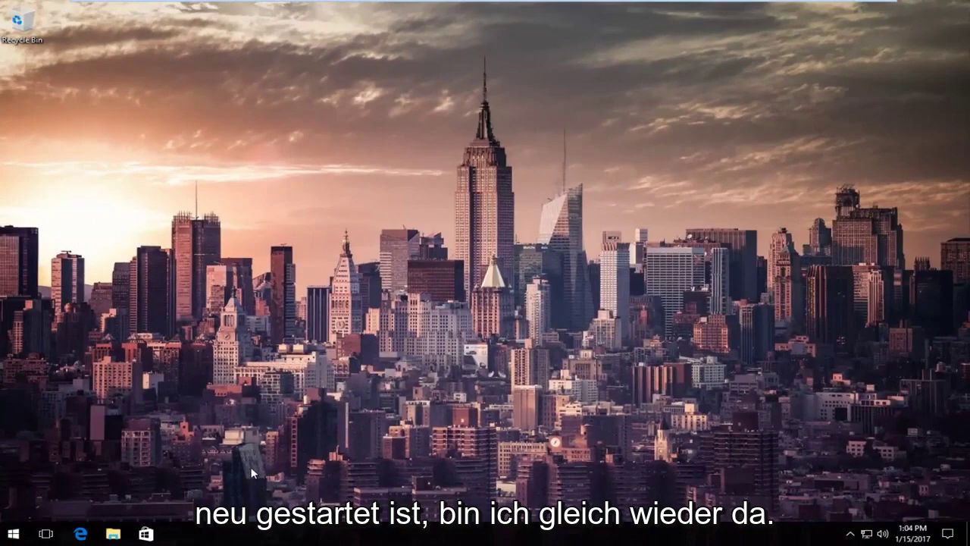
Bring up the Start menu to reach Network and Sharing Center.
key("super")
key("super")
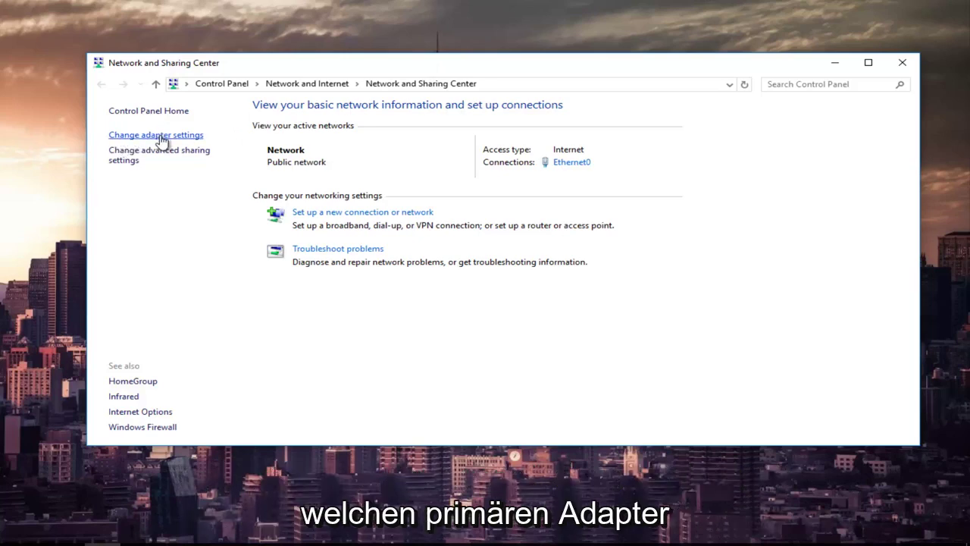
Go to Change adapter settings and bring up the Ethernet0 adapter's context menu.
left_click(160, 135)
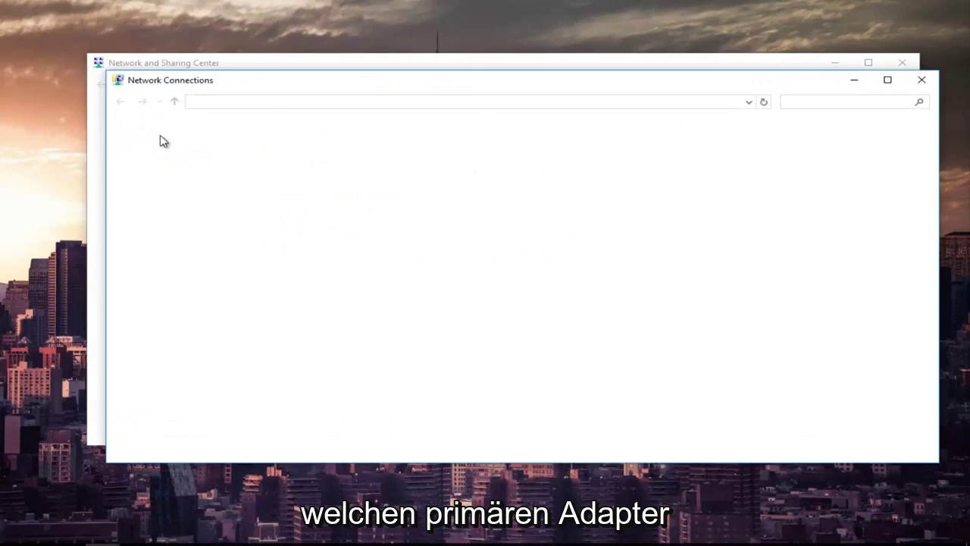
left_click_drag(271, 81, 253, 64)
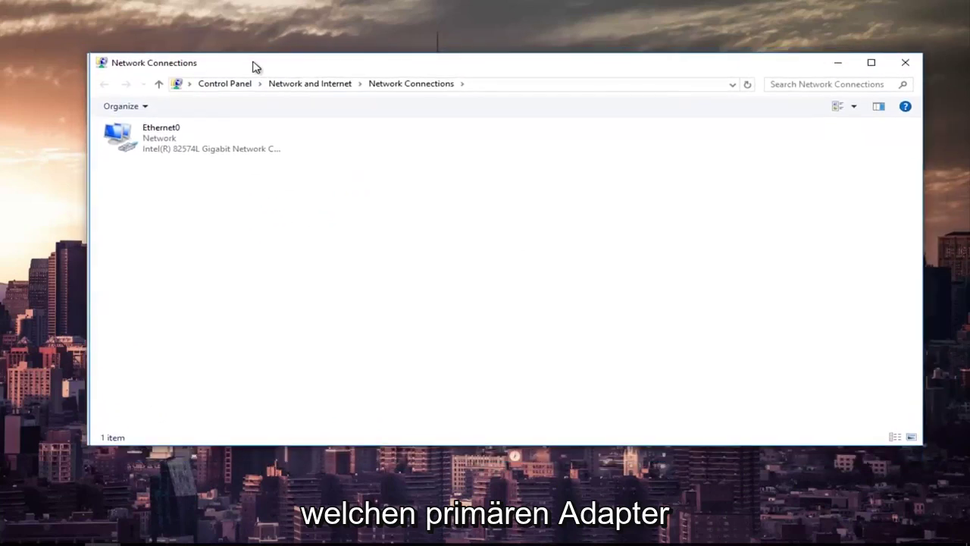
right_click(165, 131)
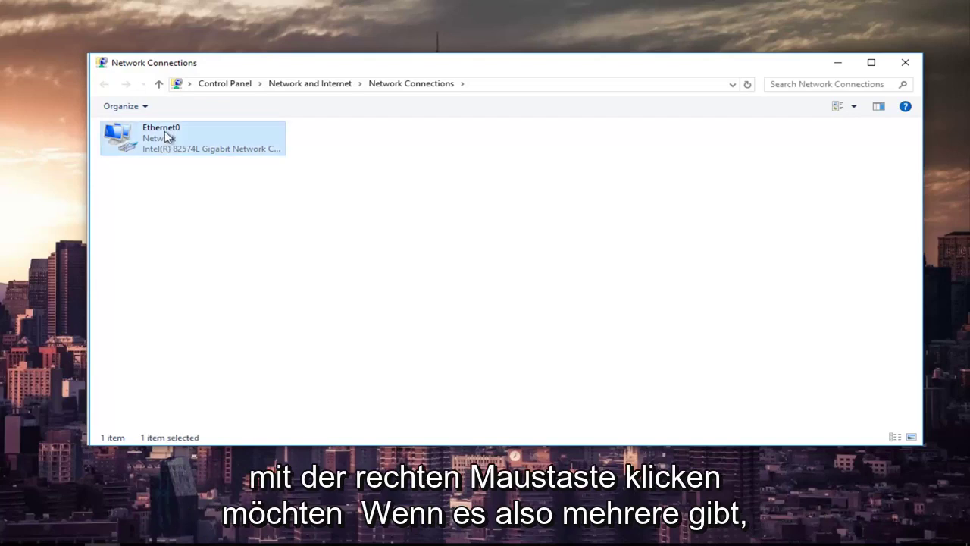
left_click(470, 167)
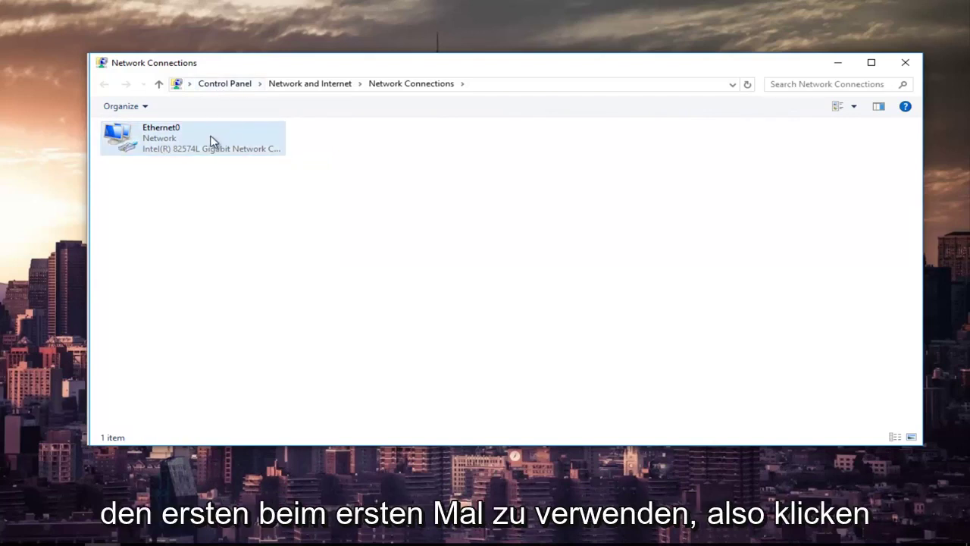
right_click(188, 146)
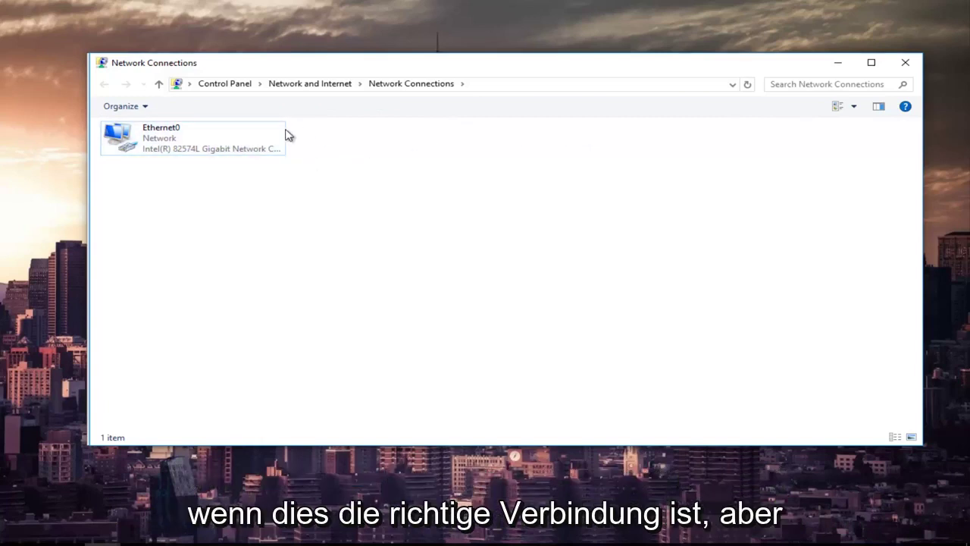
right_click(186, 135)
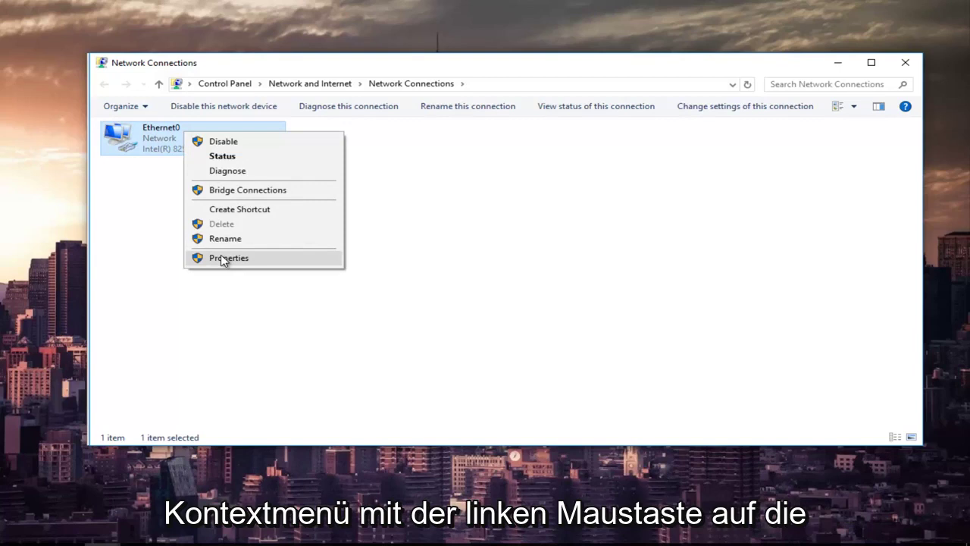
Open Ethernet0 Properties and the Internet Protocol Version 4 (TCP/IPv4) Properties dialog.
left_click(225, 259)
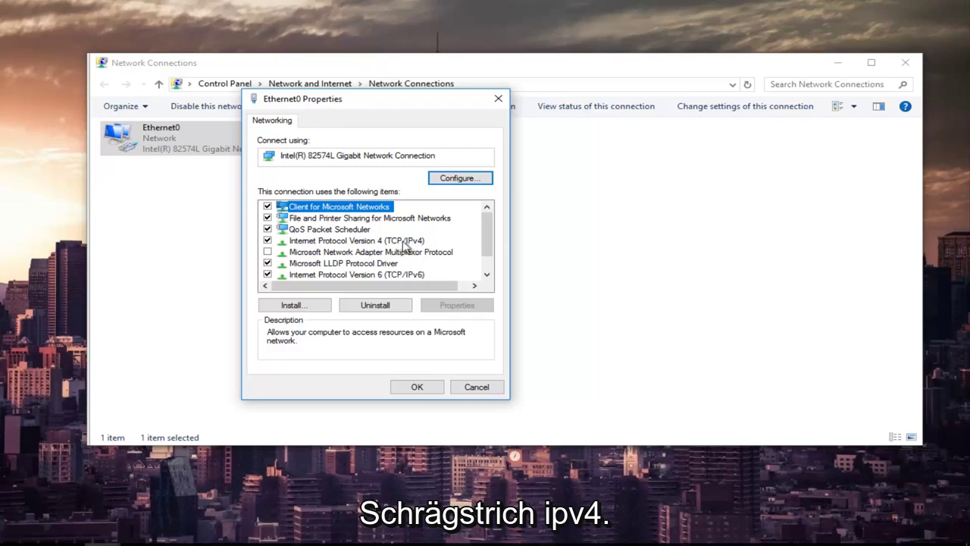
left_click(317, 242)
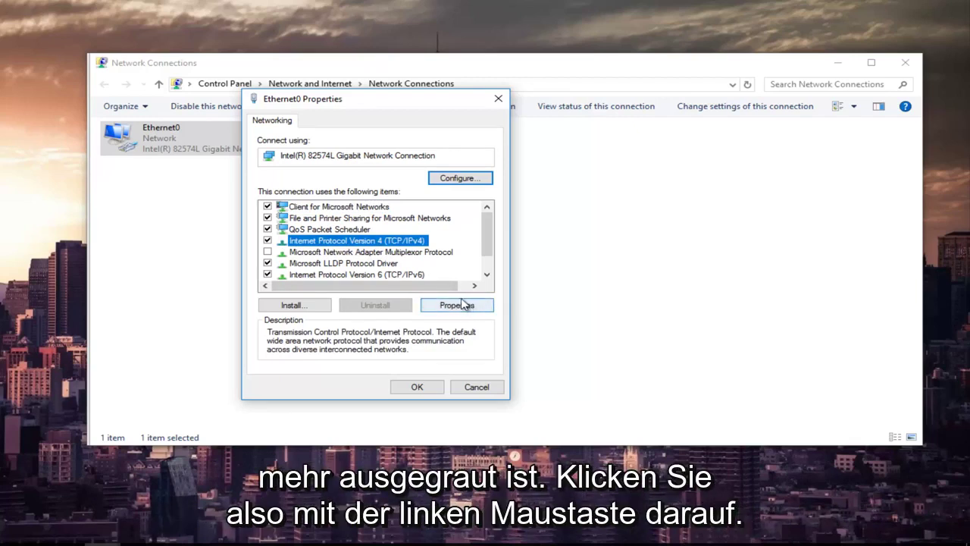
left_click(465, 310)
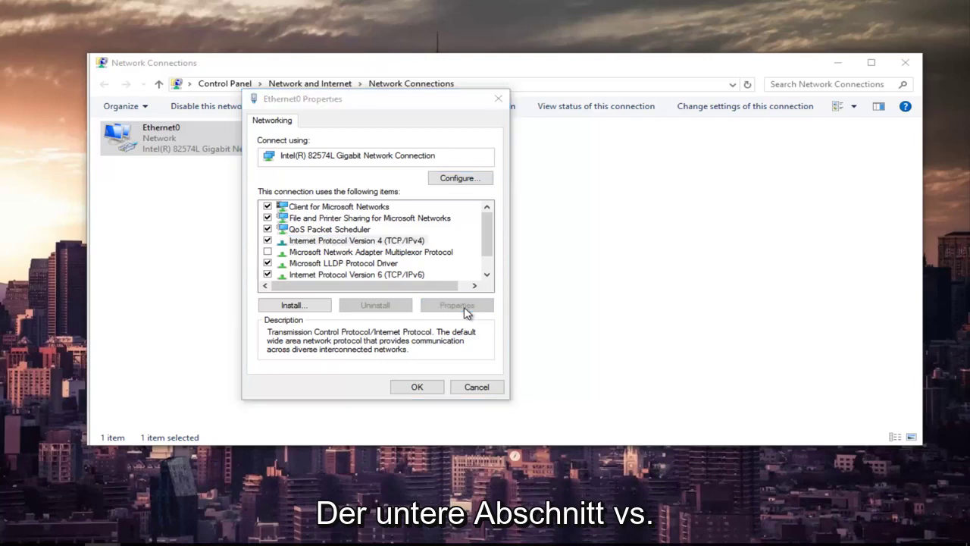
mouse_move(401, 156)
left_mouse_down()
mouse_move(383, 95)
mouse_move(374, 108)
left_mouse_up()
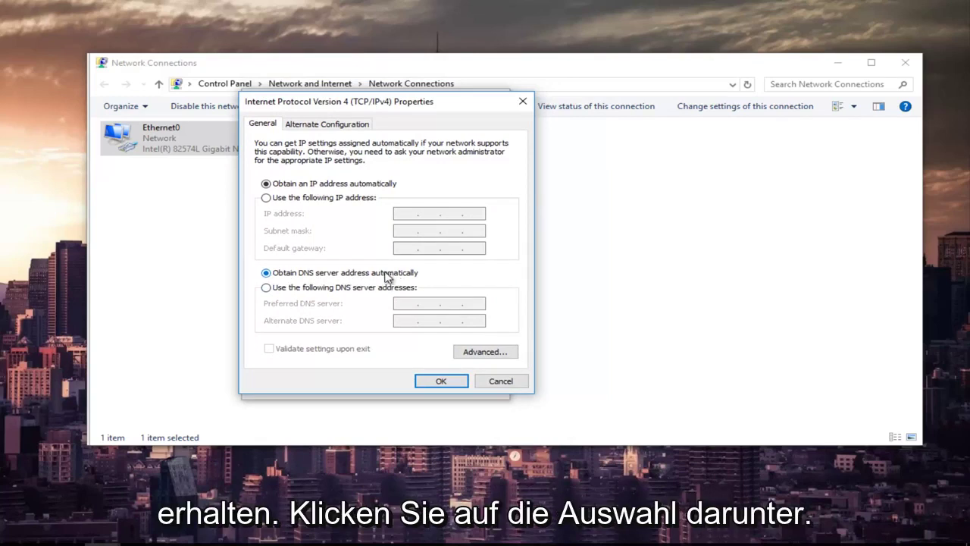
Choose manual DNS servers: preferred 8.8.8.8 and alternate 8.8.4.4.
left_click(266, 289)
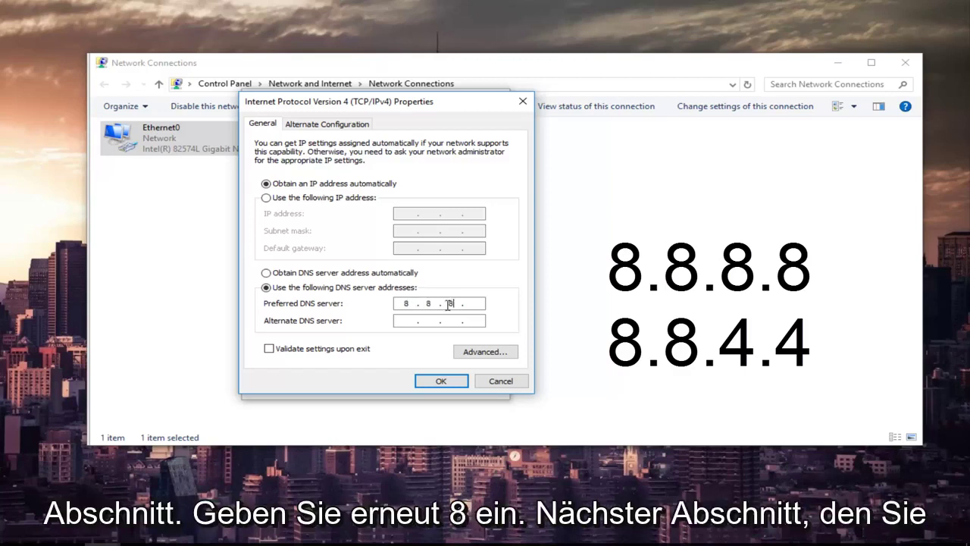
type("8")
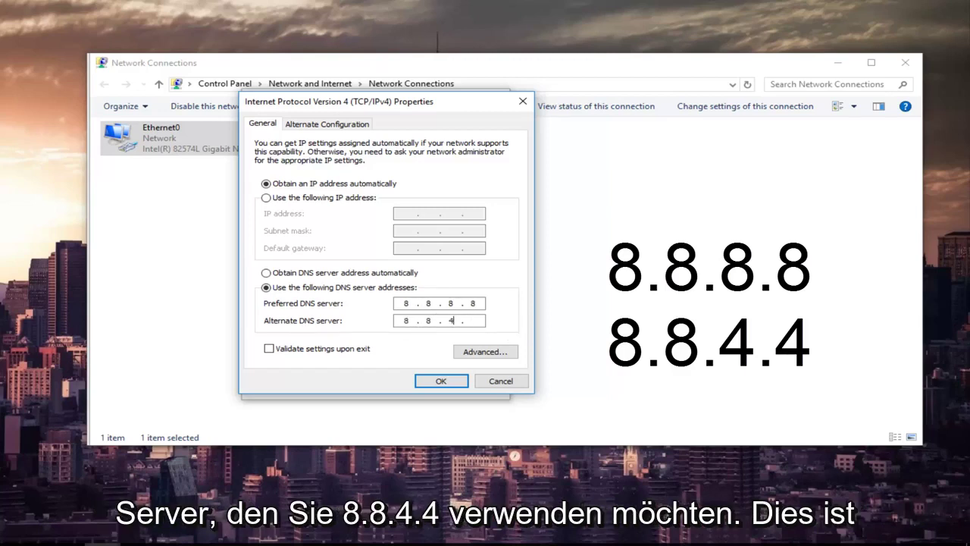
type(".4")
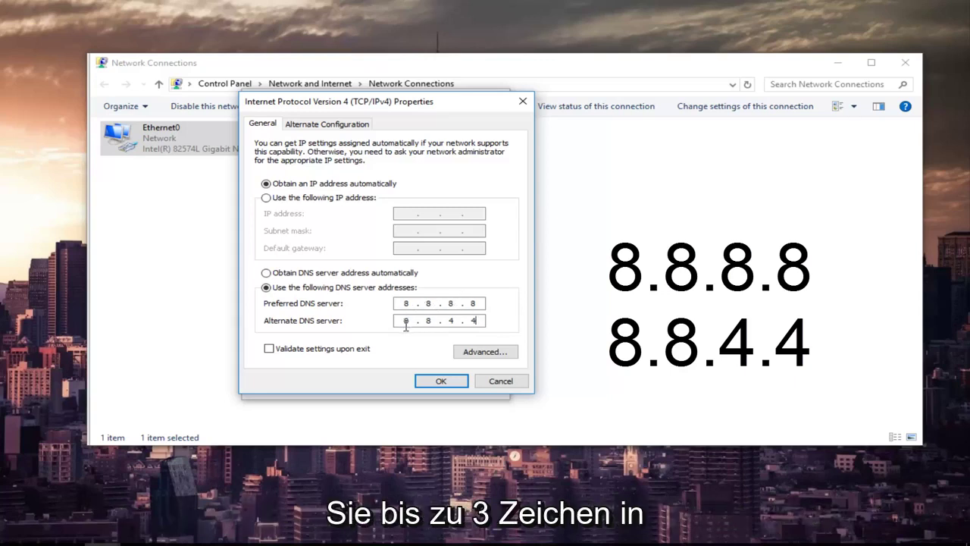
left_click(401, 318)
type("88")
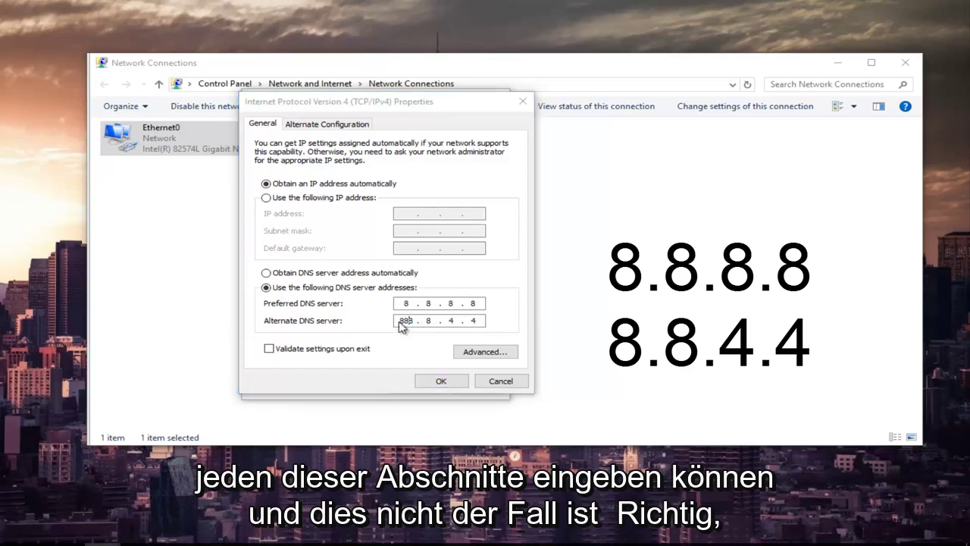
left_click(558, 313)
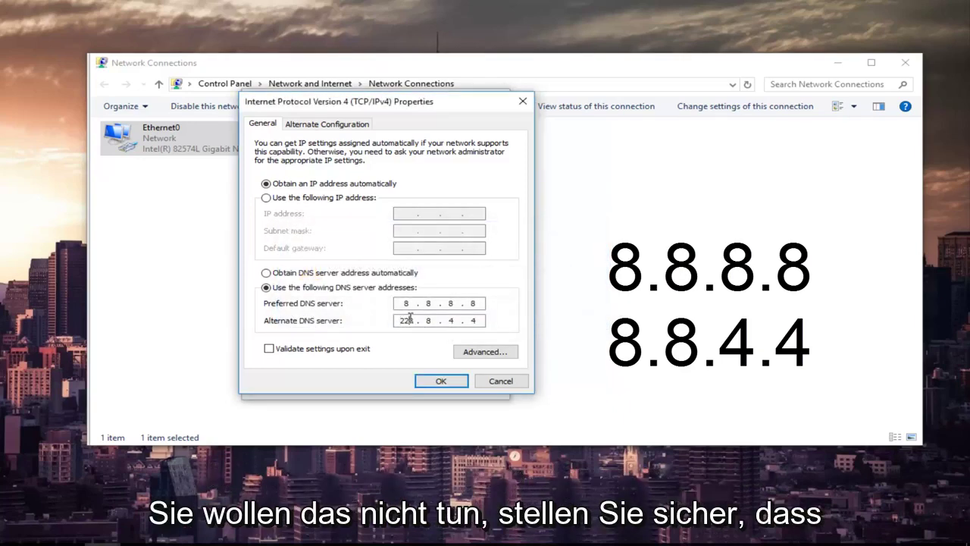
double_click(410, 317)
type("8")
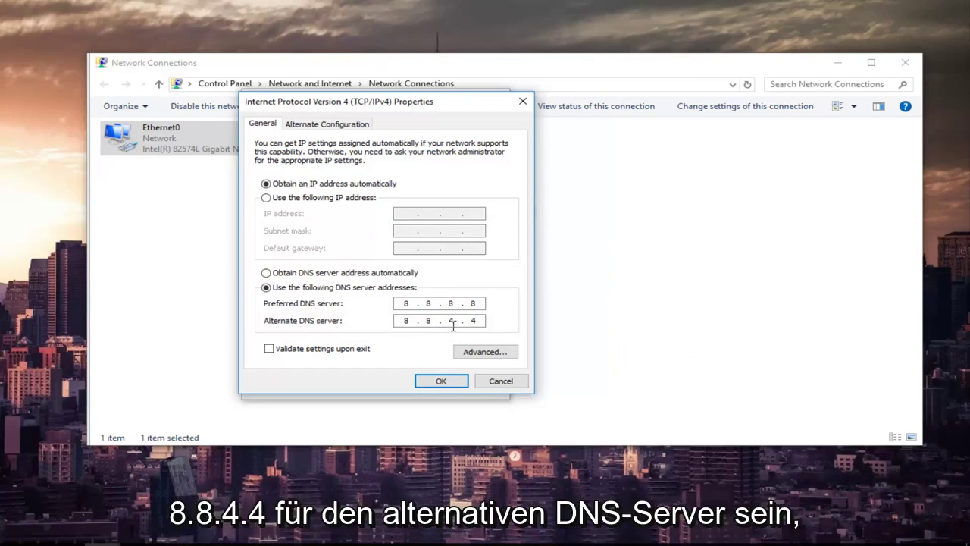
Confirm the IPv4 DNS settings, close Ethernet0 Properties, Network Connections and Network and Sharing Center.
left_click(436, 385)
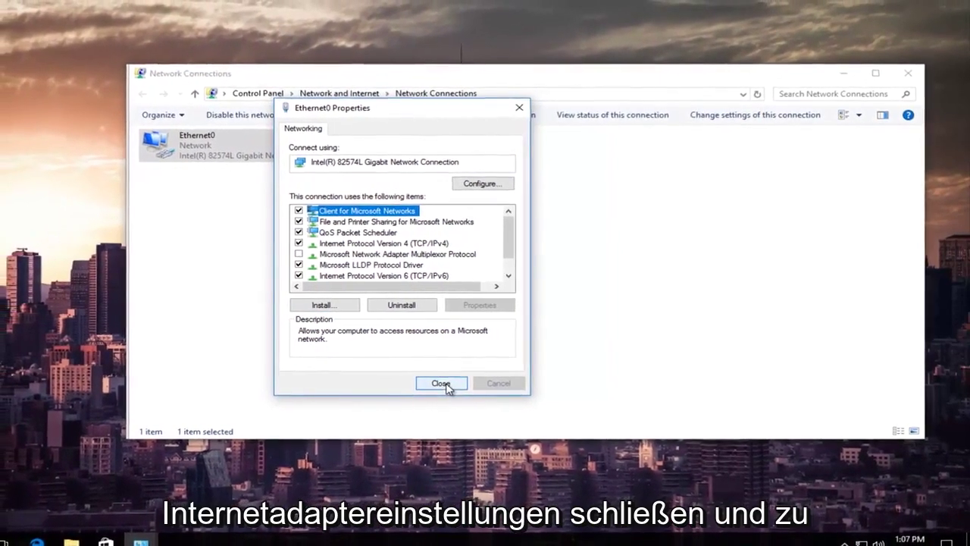
left_click(439, 384)
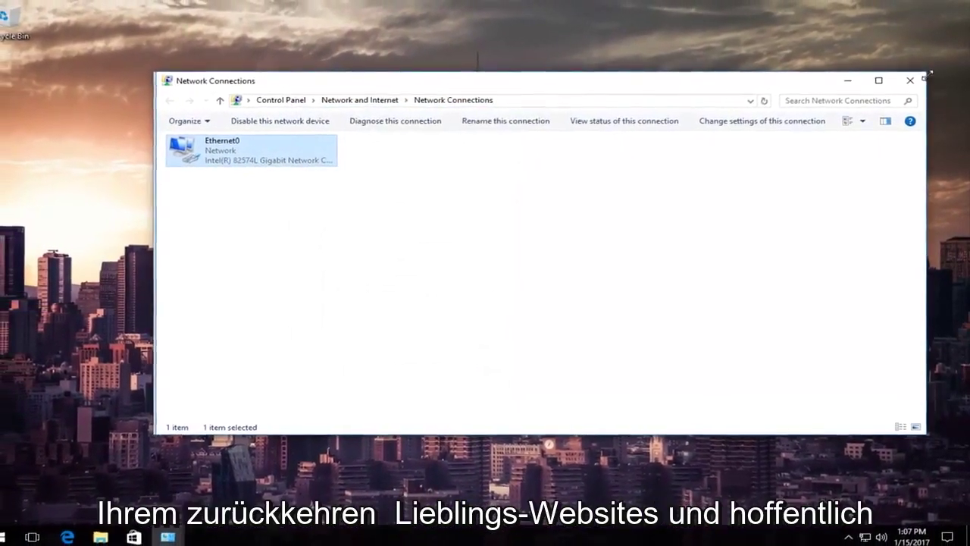
left_click(910, 79)
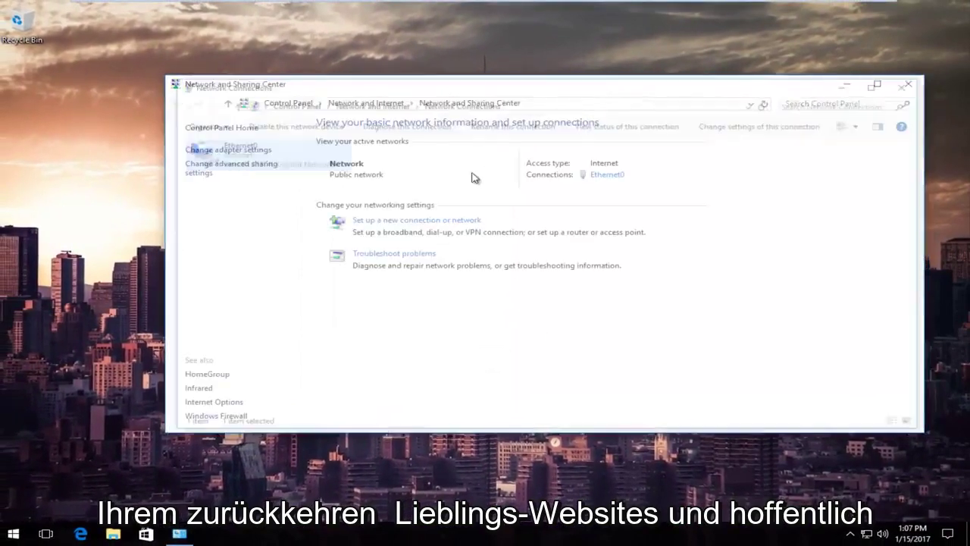
left_click(908, 84)
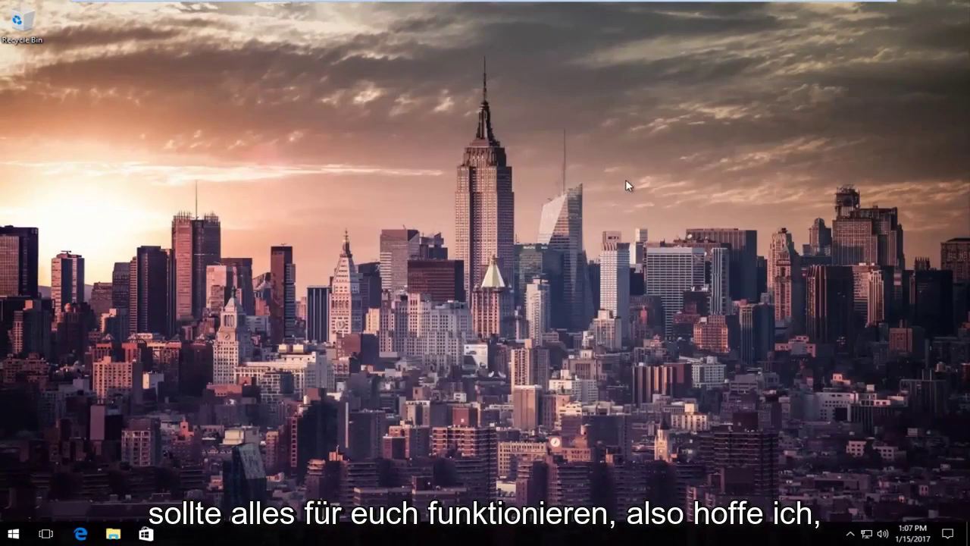